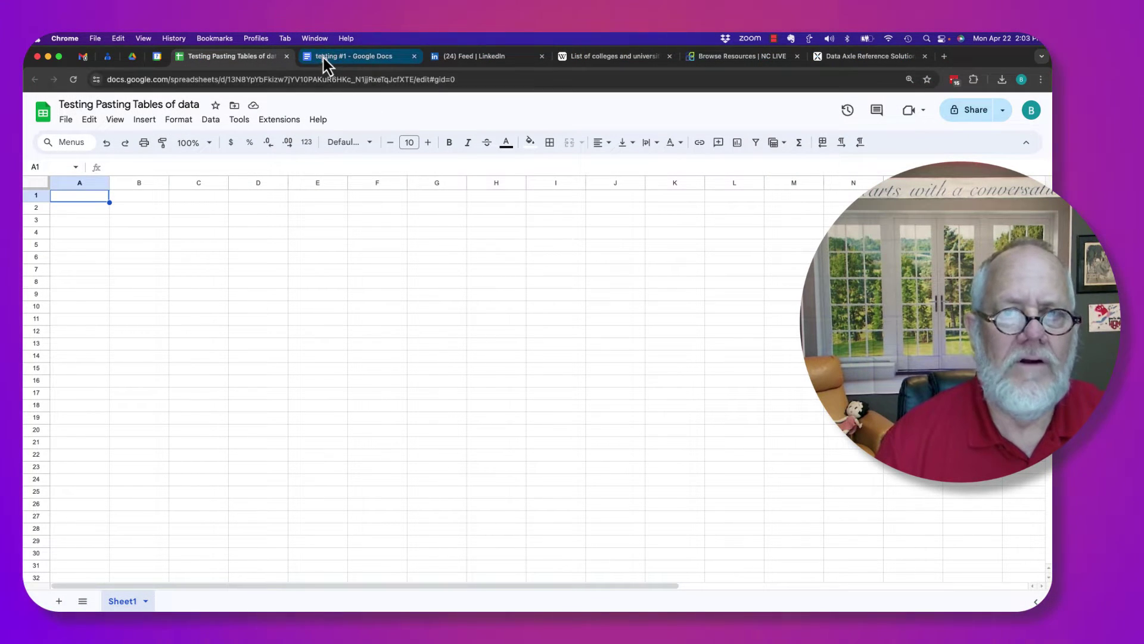
Copy the whole four-column table (Col 1 to Col 4) from the testing #1 document
click(324, 58)
scroll(448, 349, up, 3)
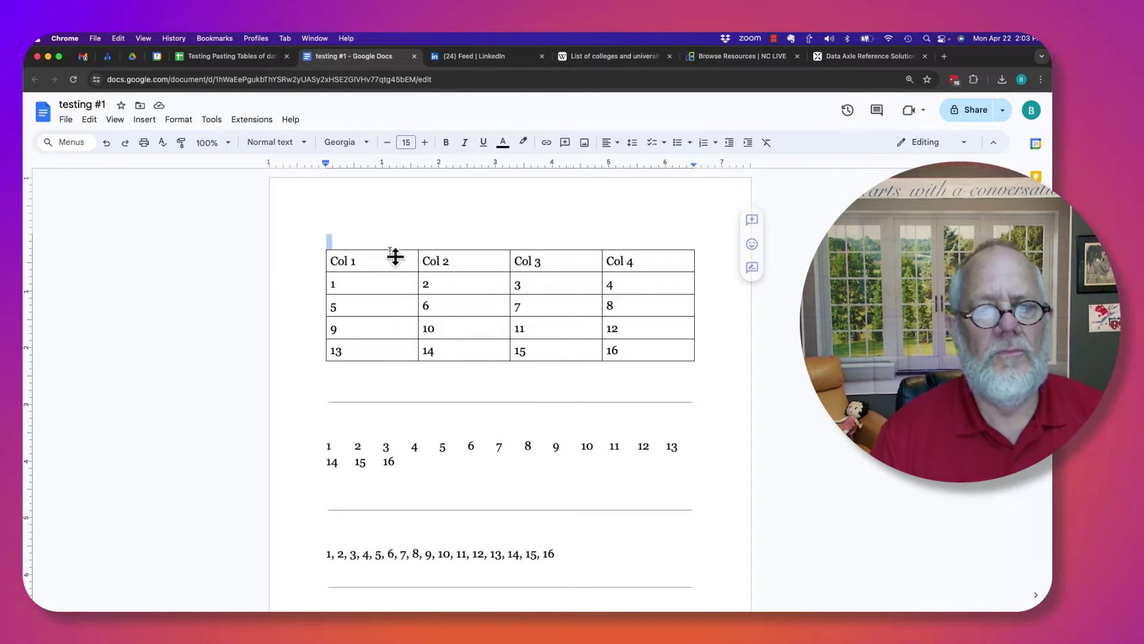
drag(395, 256, 629, 309)
key(super+c)
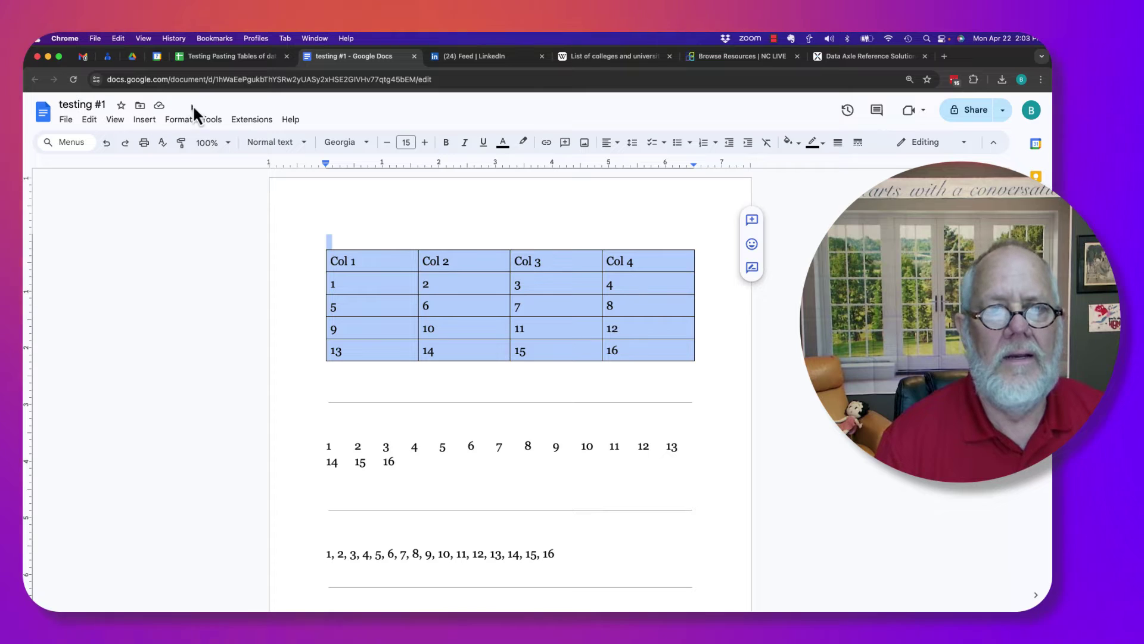
Try pasting the copied table with its formatting at cell A1 of the Testing Pasting Tables of data spreadsheet, and undo it
click(203, 58)
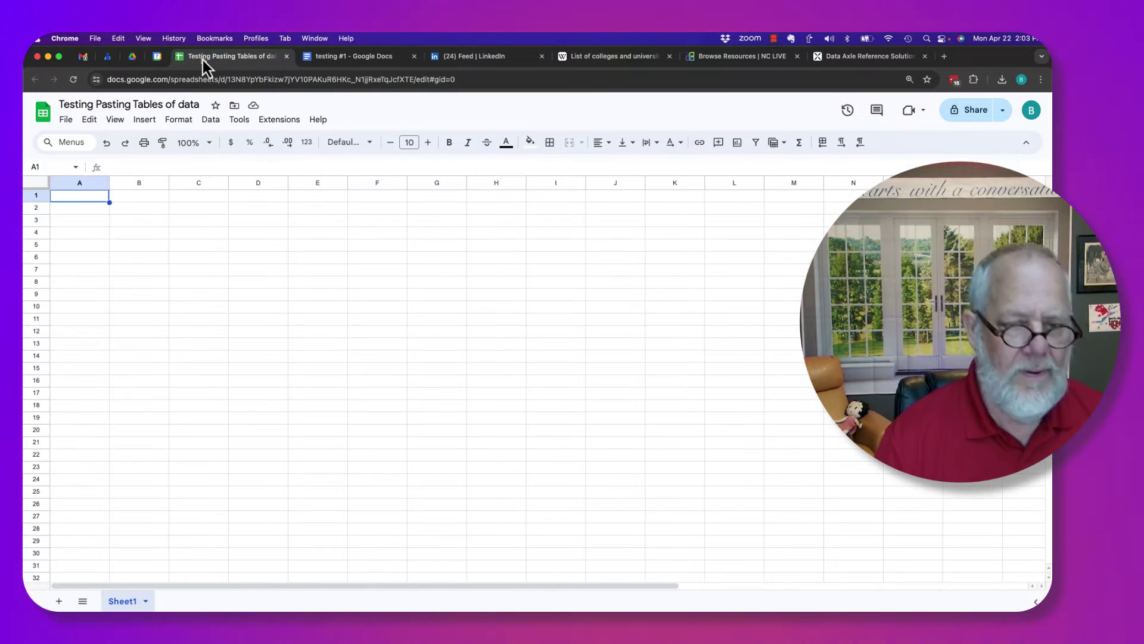
key(super+v)
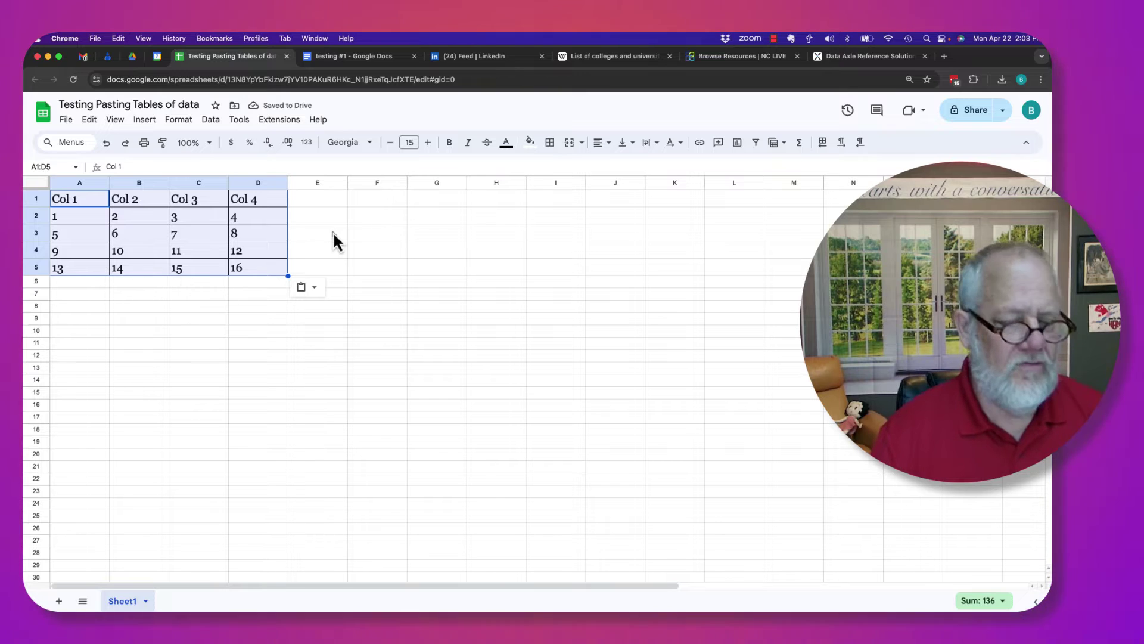
key(super+z)
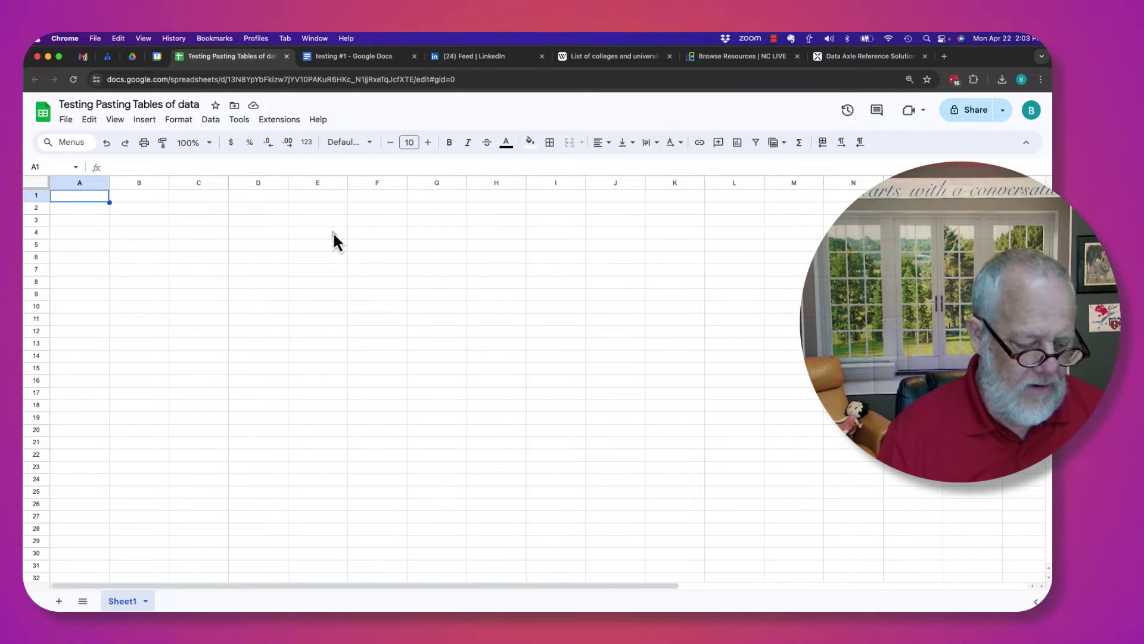
Review the paste special options, try pasting the copied table as values only at cell A1, and undo it
click(89, 119)
mouse_move(135, 249)
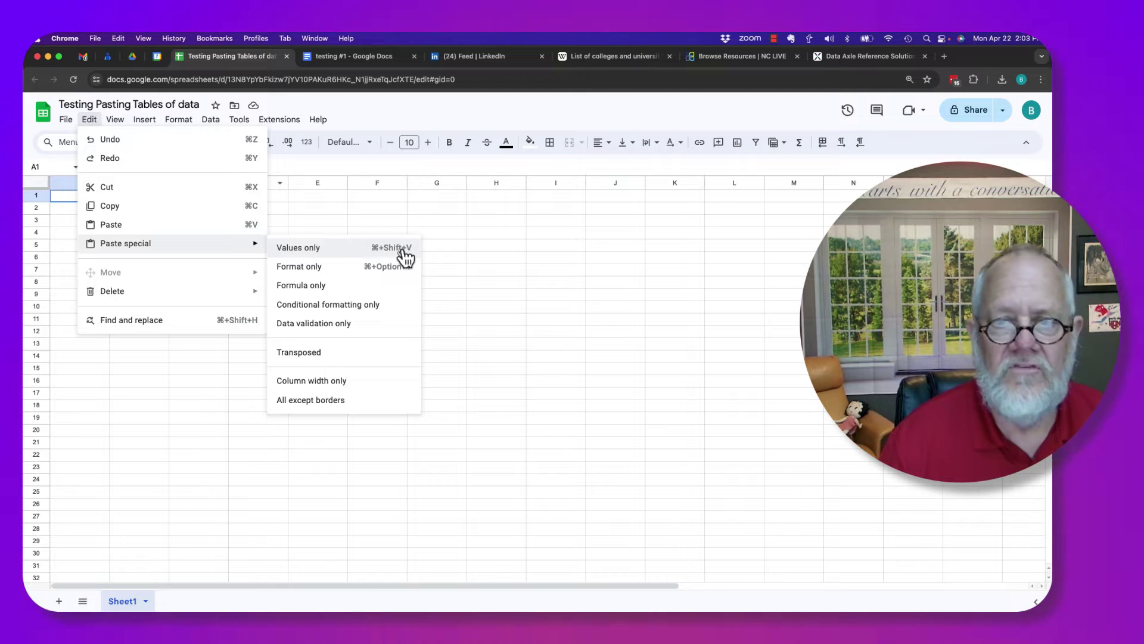
click(302, 206)
click(84, 197)
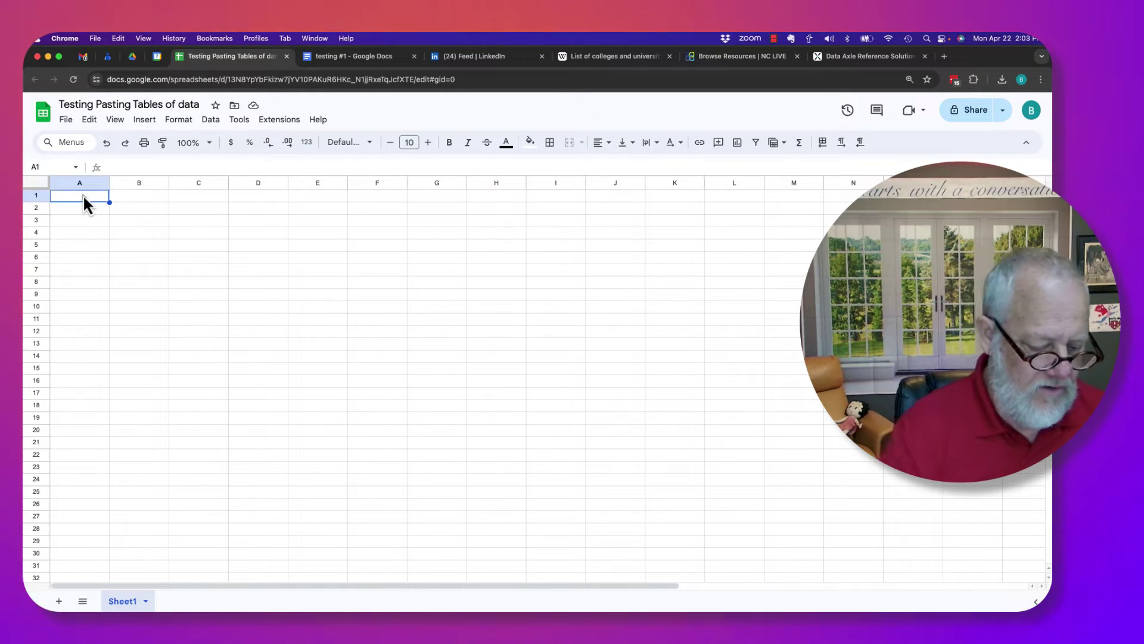
key(super+v)
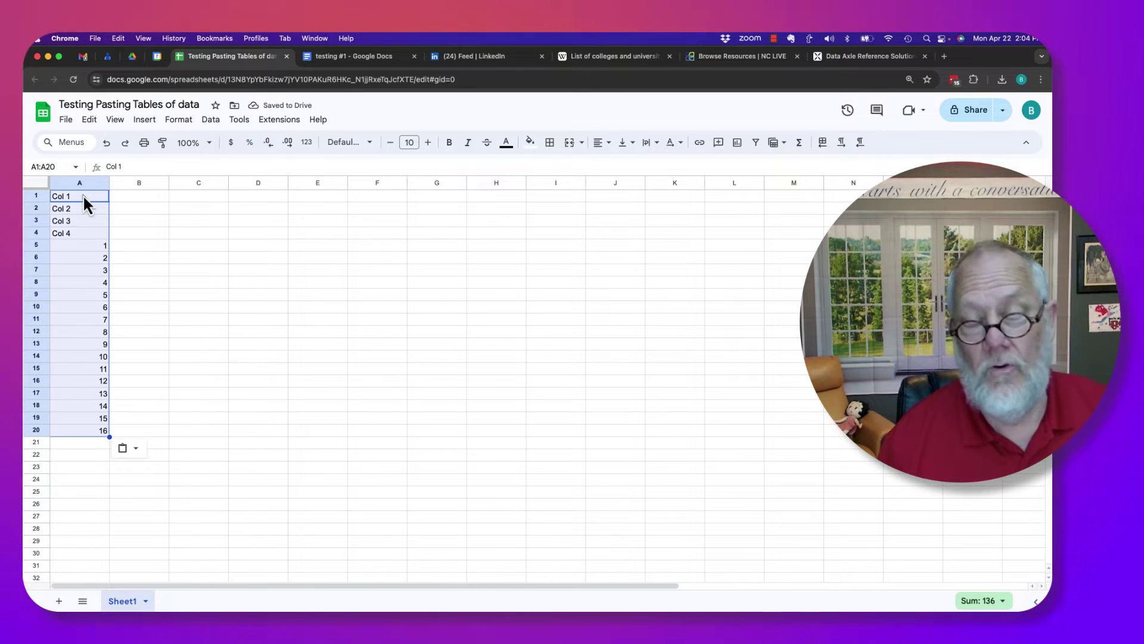
key(super+z)
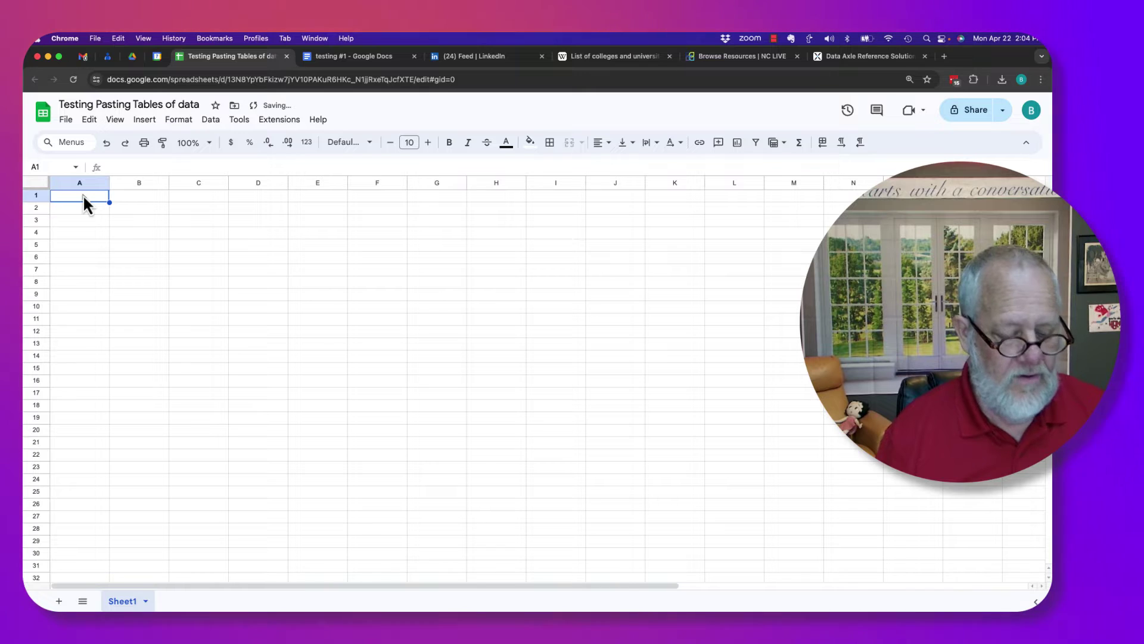
Paste the copied table with its original formatting at cell A1 and select cell A9
key(super+v)
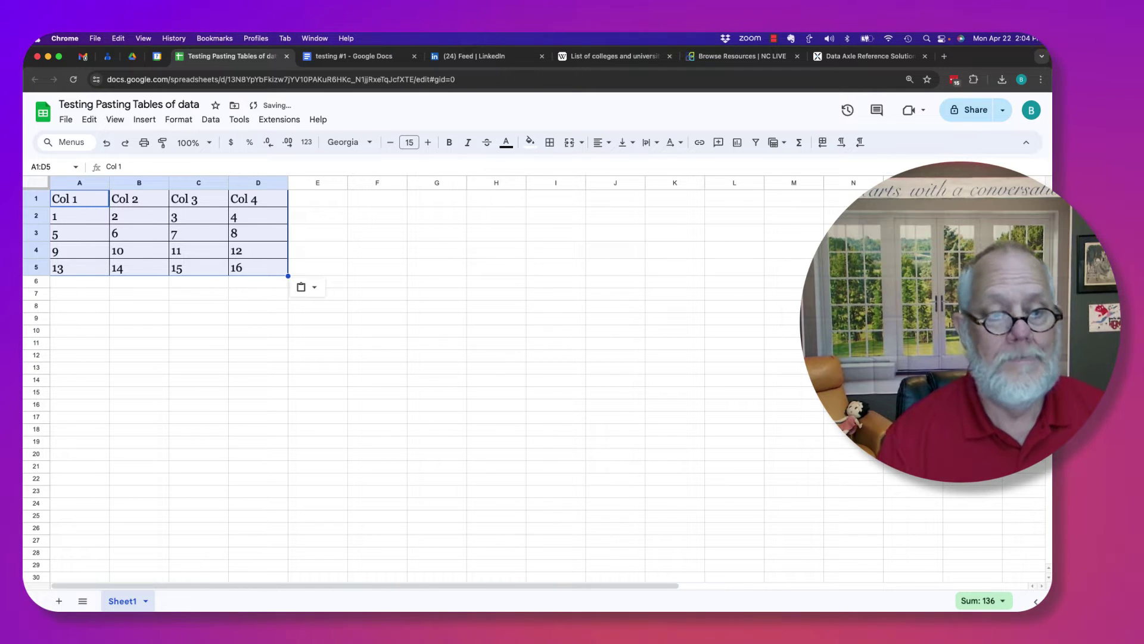
click(90, 320)
Copy the tab-separated numbers 1 to 16 below the table in the testing #1 document
click(365, 57)
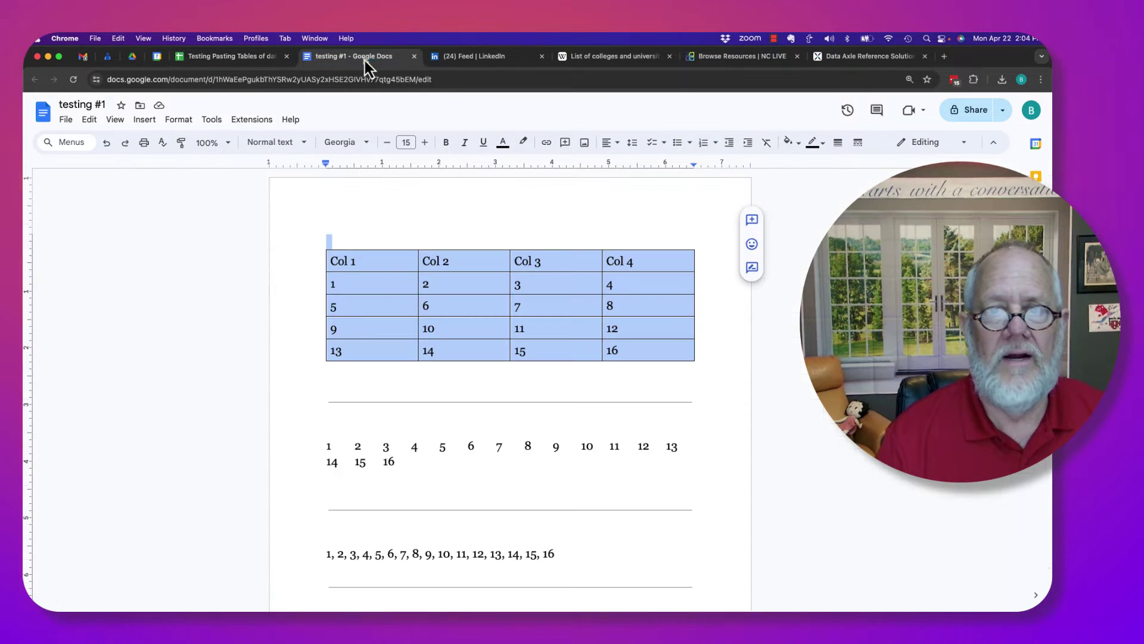
scroll(411, 431, down, 3)
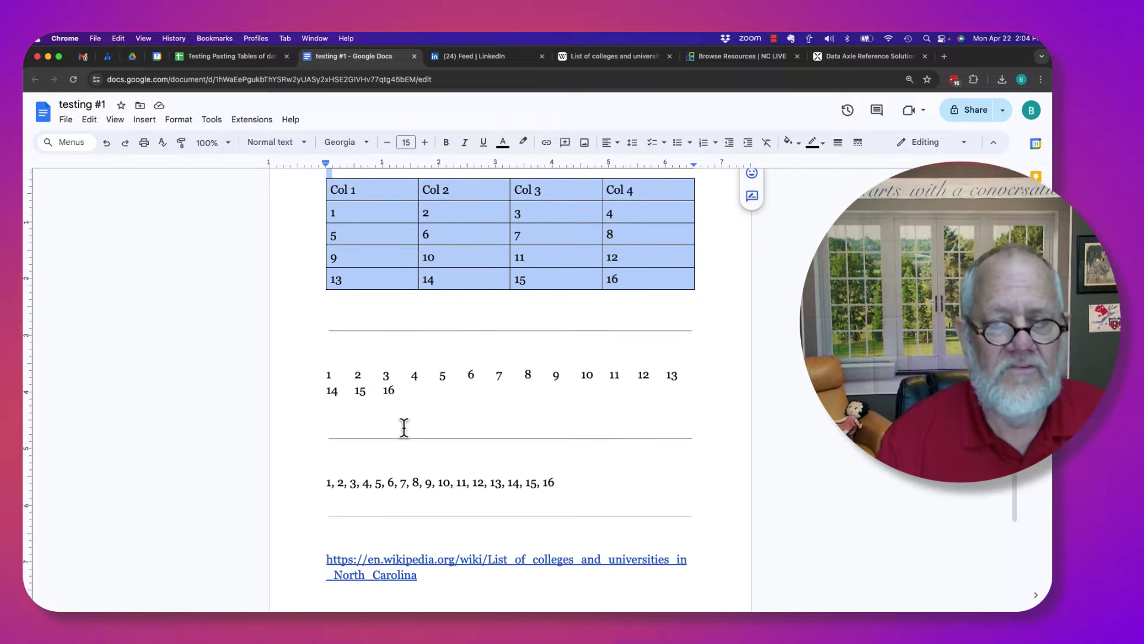
click(339, 349)
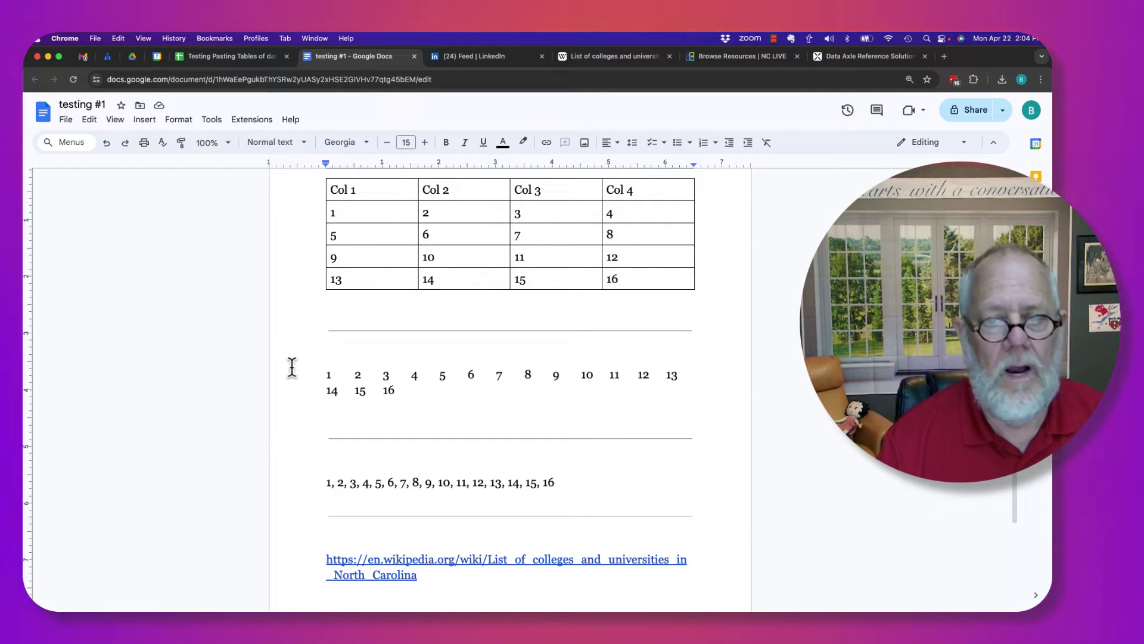
drag(330, 353, 398, 392)
key(super+c)
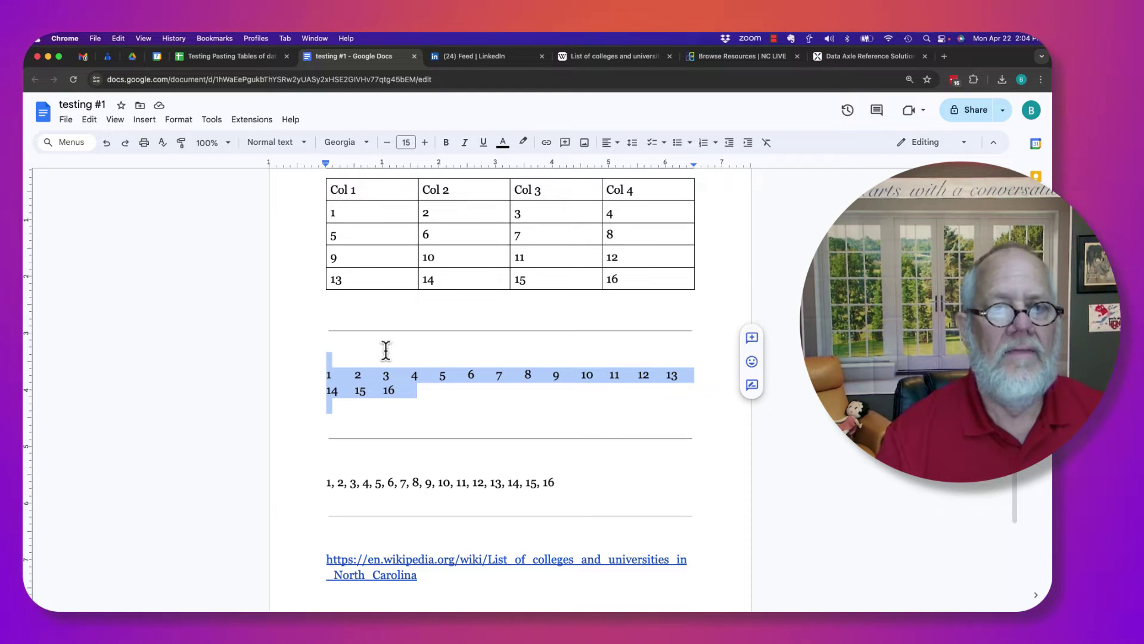
Try pasting the tab-separated numbers with their formatting at cell A9 of the spreadsheet, and undo it
click(219, 59)
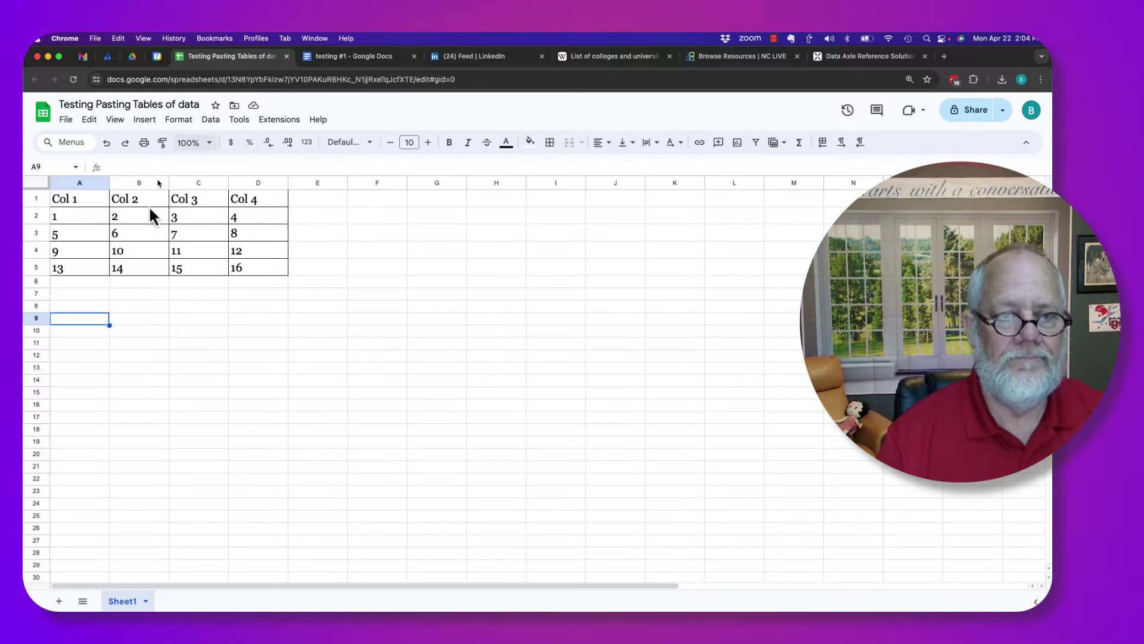
key(super+v)
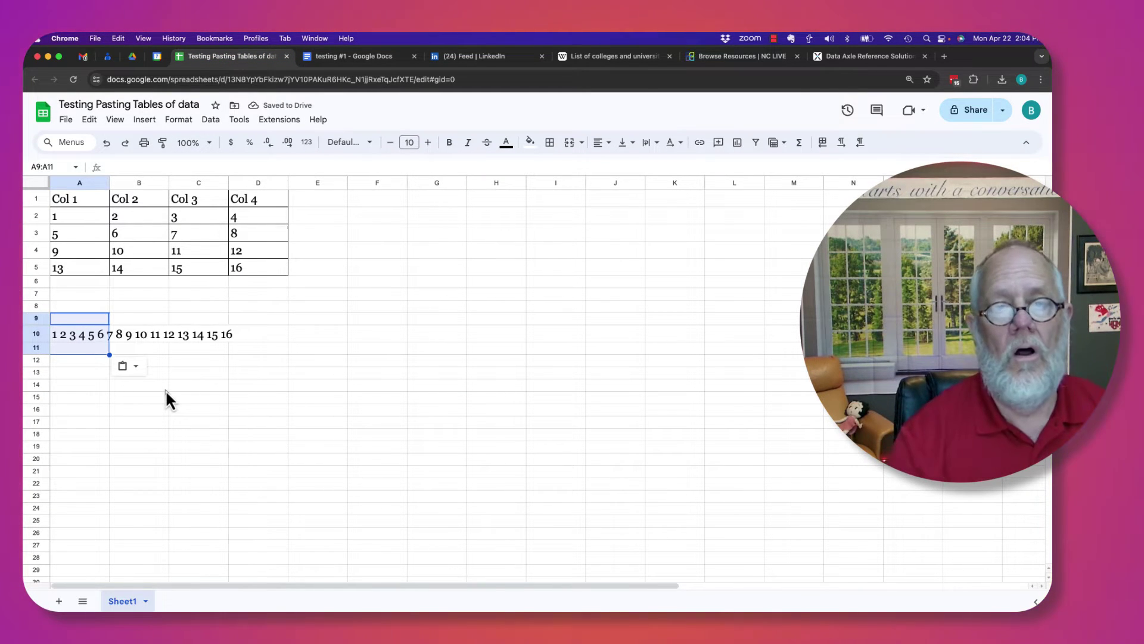
click(159, 388)
click(92, 336)
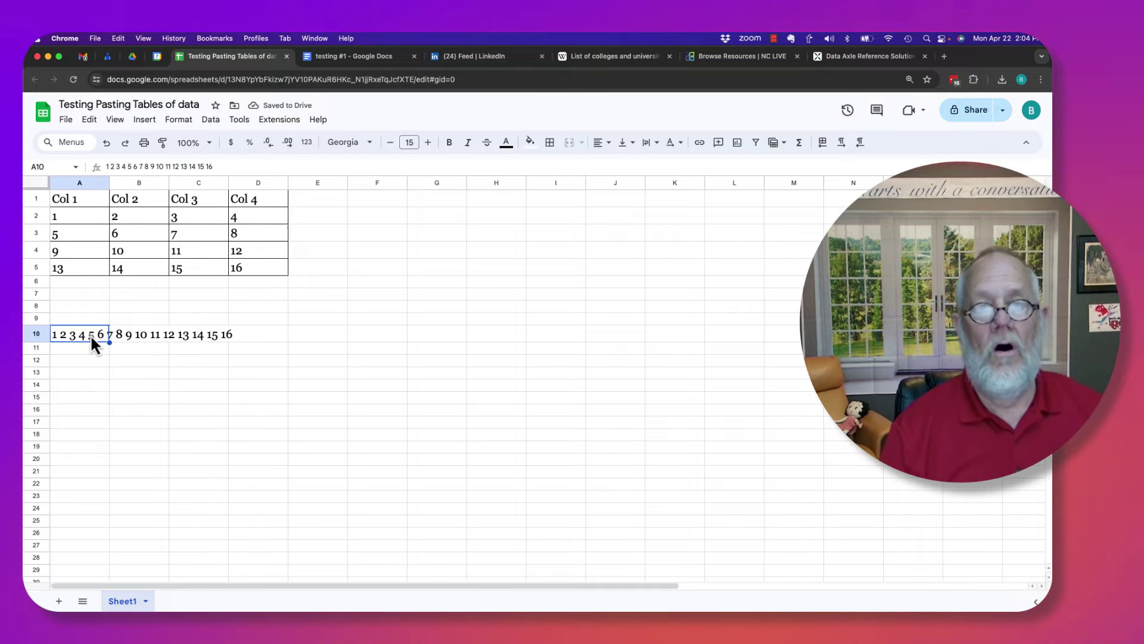
key(super+z)
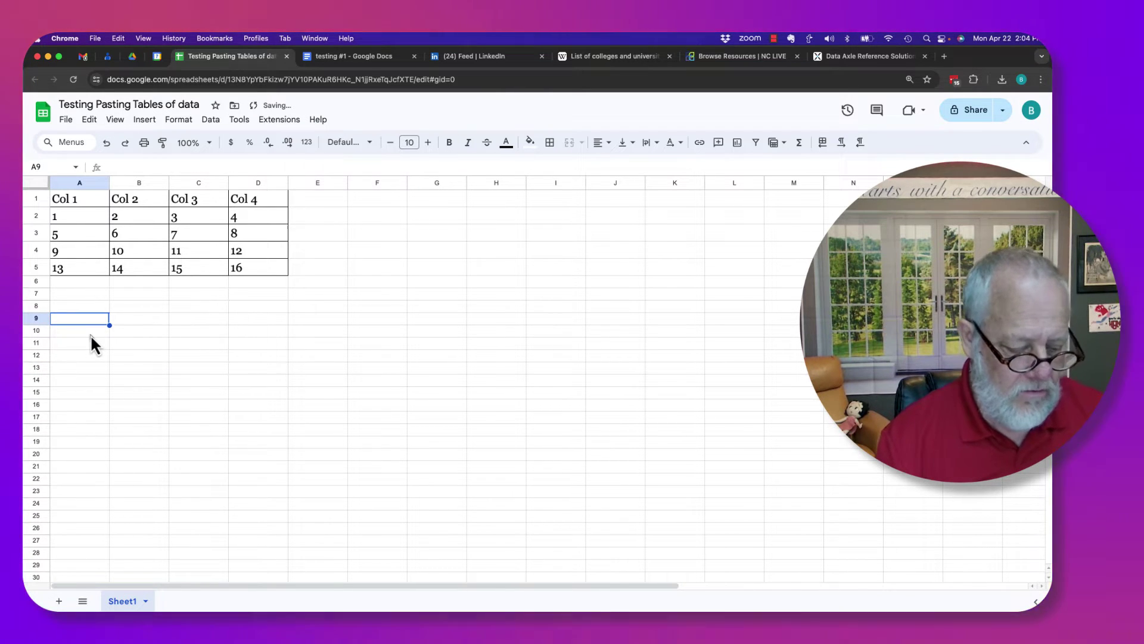
Paste the tab-separated numbers as values only at cell A9
key(super+shift+v)
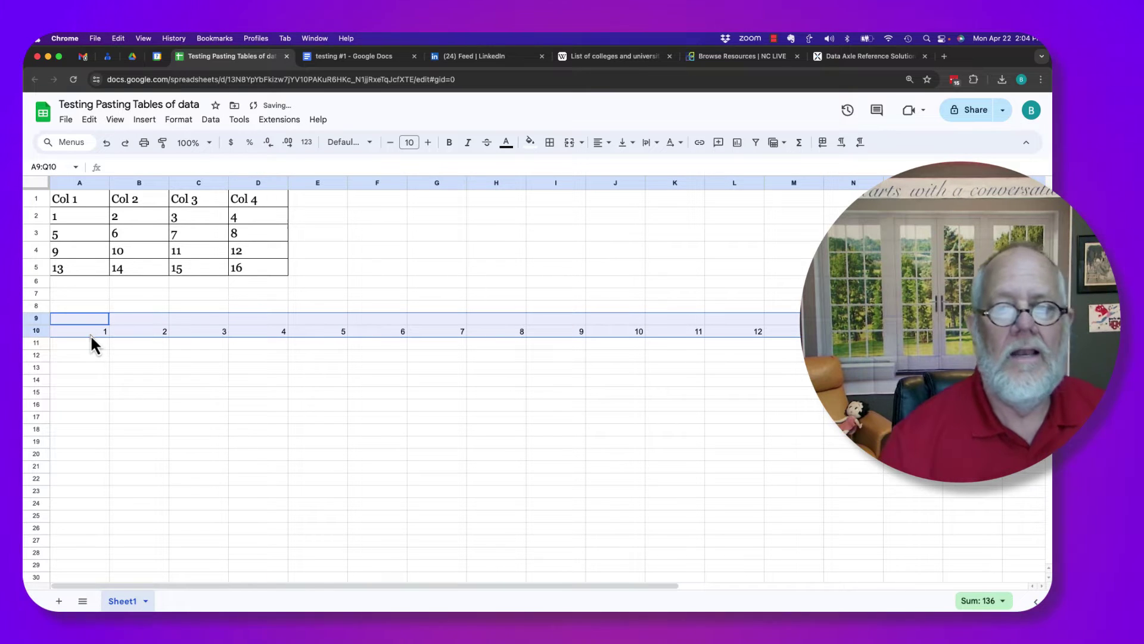
click(132, 379)
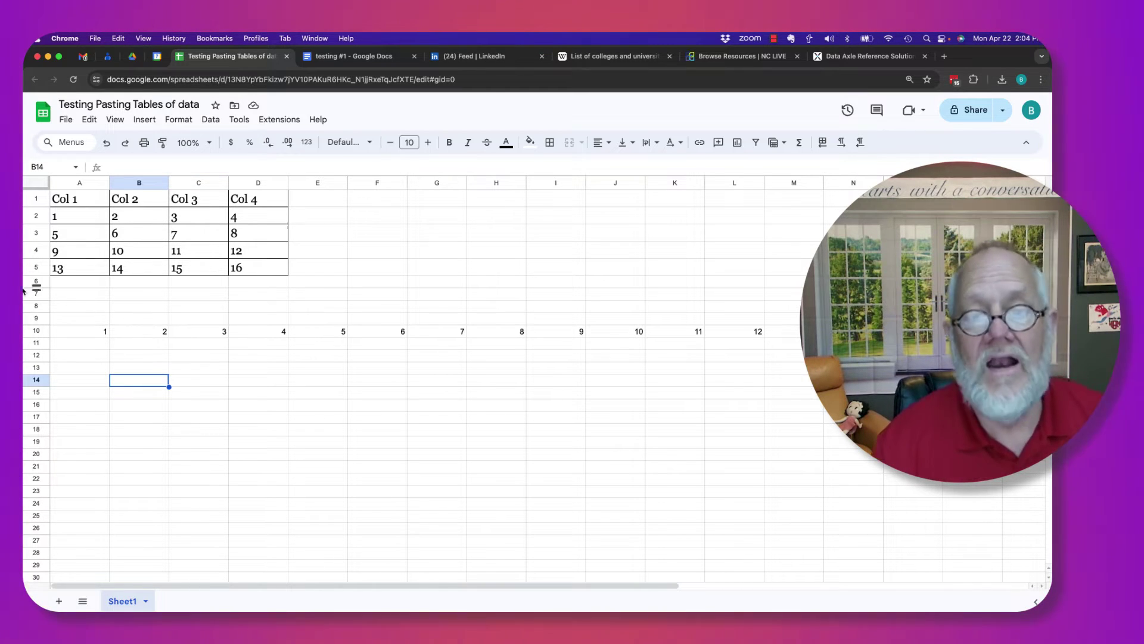
Copy the comma-separated numbers 1 to 16 from the testing #1 document
click(351, 58)
scroll(390, 402, down, 3)
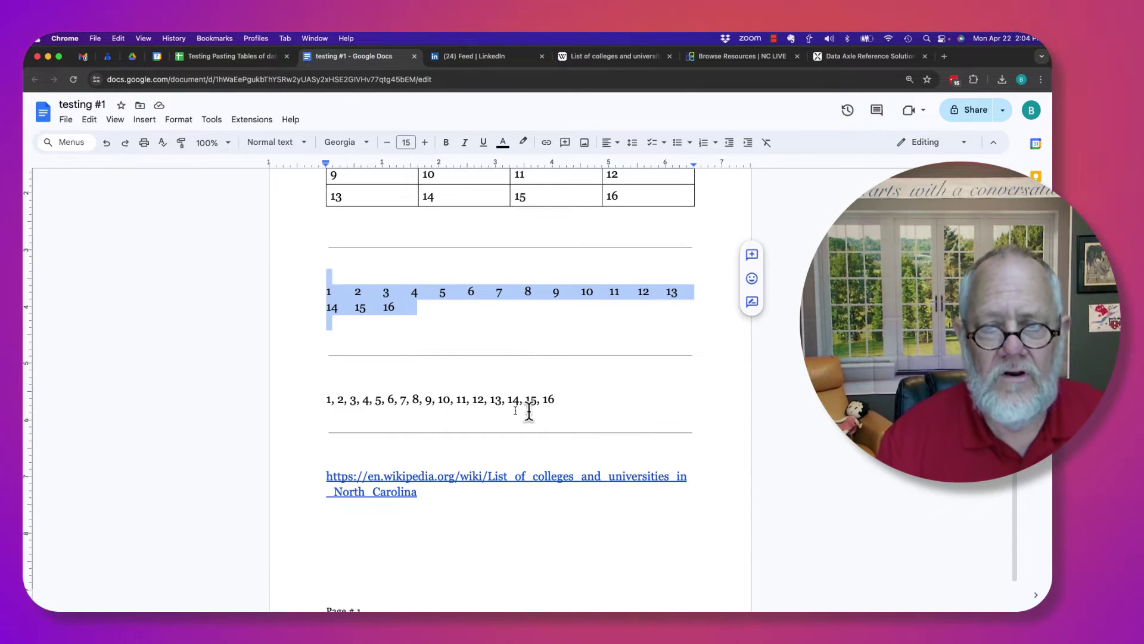
drag(574, 400, 319, 401)
key(super+c)
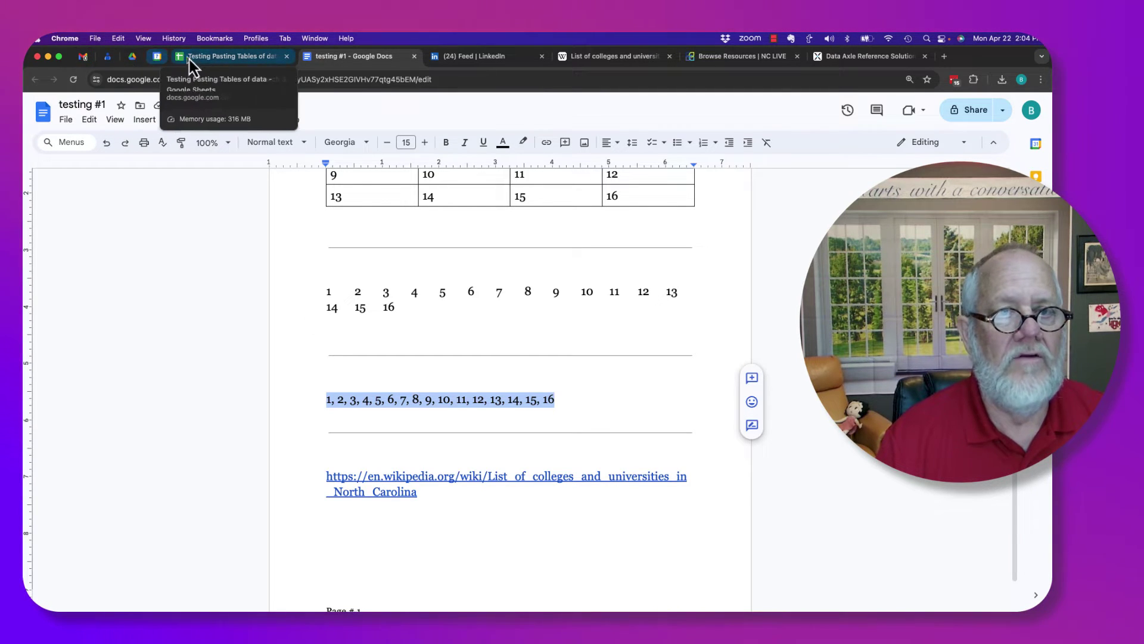
Paste the comma-separated numbers at cell A14 of the spreadsheet, replacing a formatted paste with values only
click(202, 57)
key(super+v)
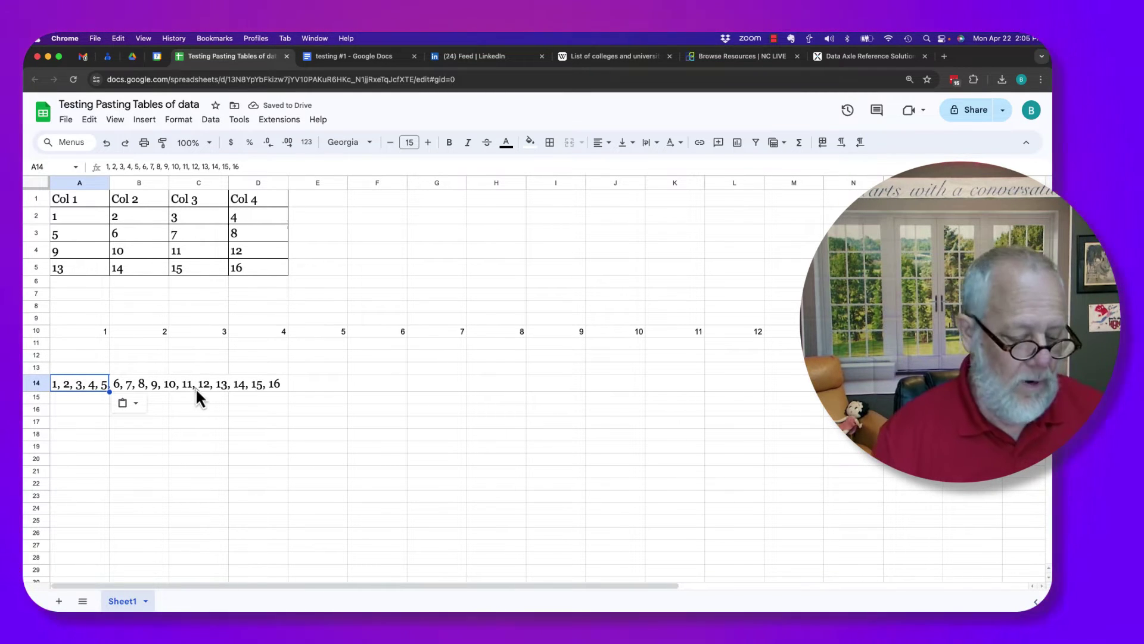
key(super+z)
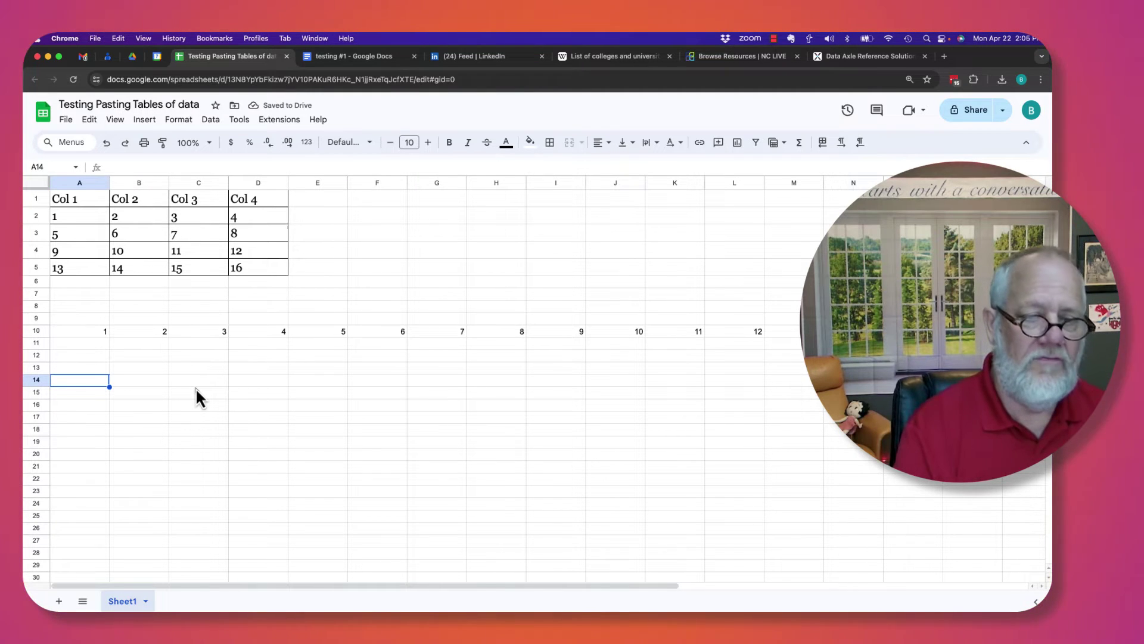
key(super+shift+v)
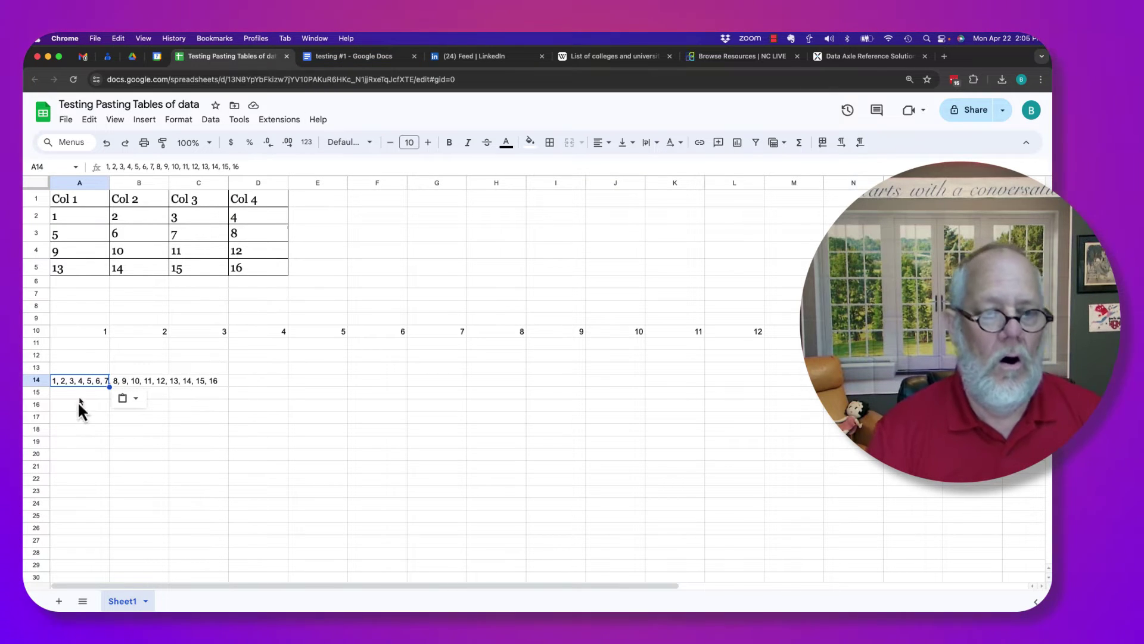
Copy the Wikipedia table of four-year North Carolina colleges from the header row through Carolina College of Biblical Studies
click(346, 56)
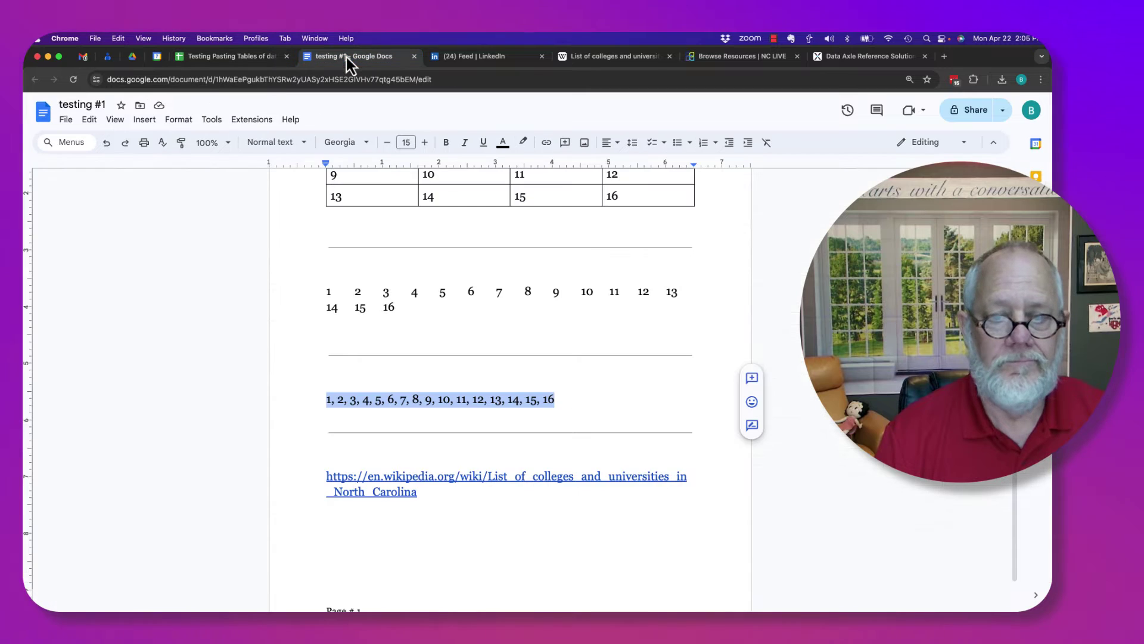
scroll(409, 342, down, 2)
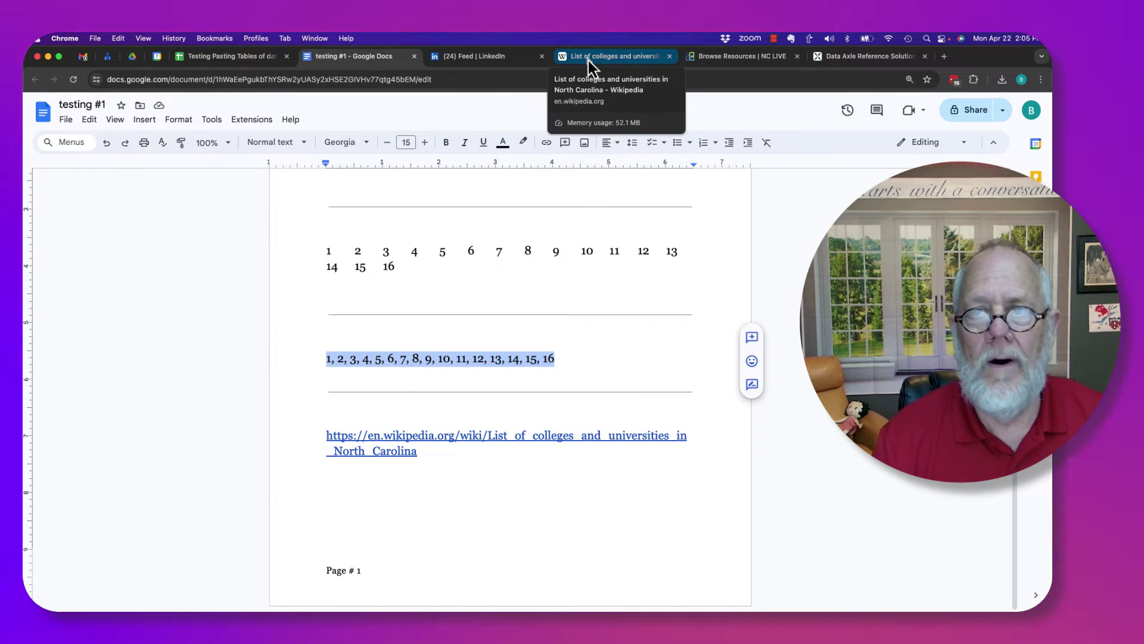
click(589, 59)
click(613, 267)
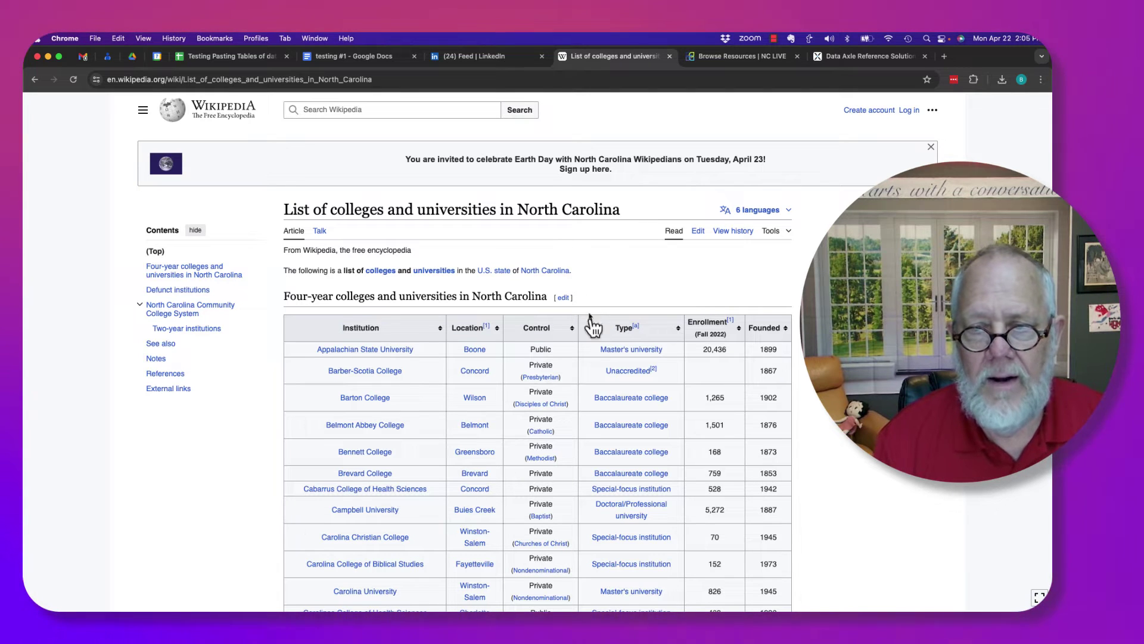
drag(589, 299, 789, 564)
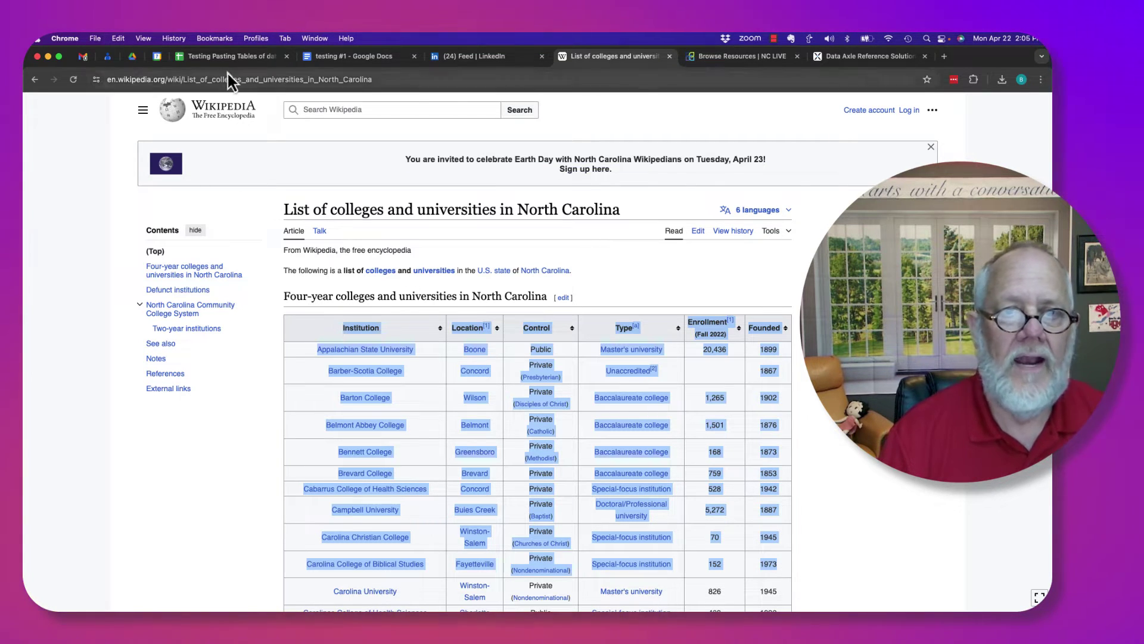
Try pasting the copied college table with its formatting at cell A18 of the spreadsheet, and undo it
click(217, 55)
scroll(160, 332, down, 3)
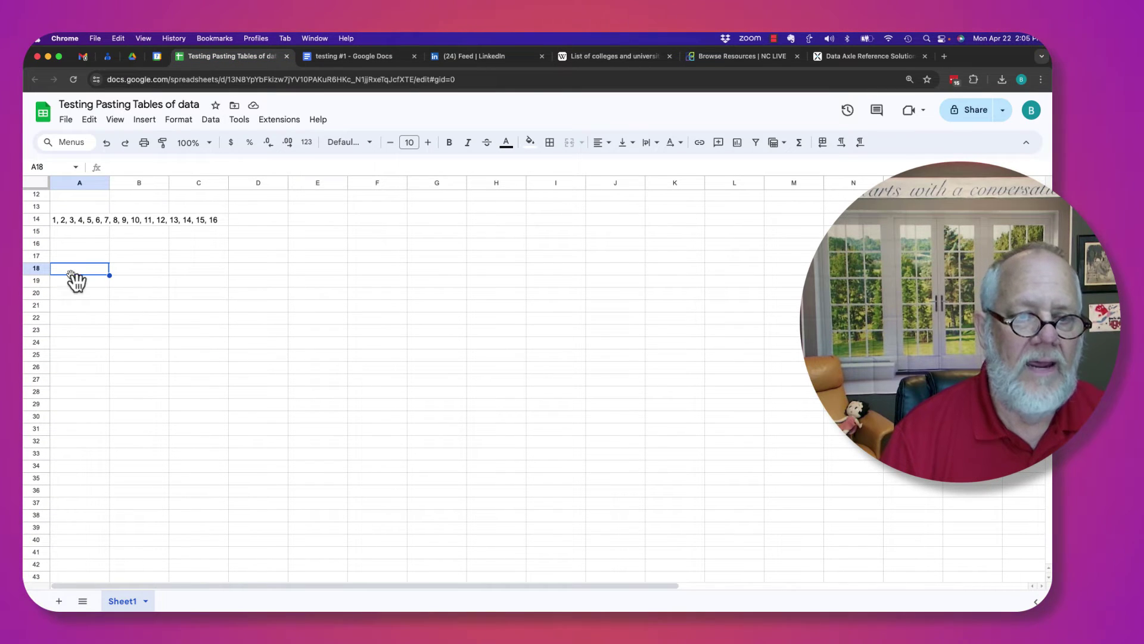
key(super+v)
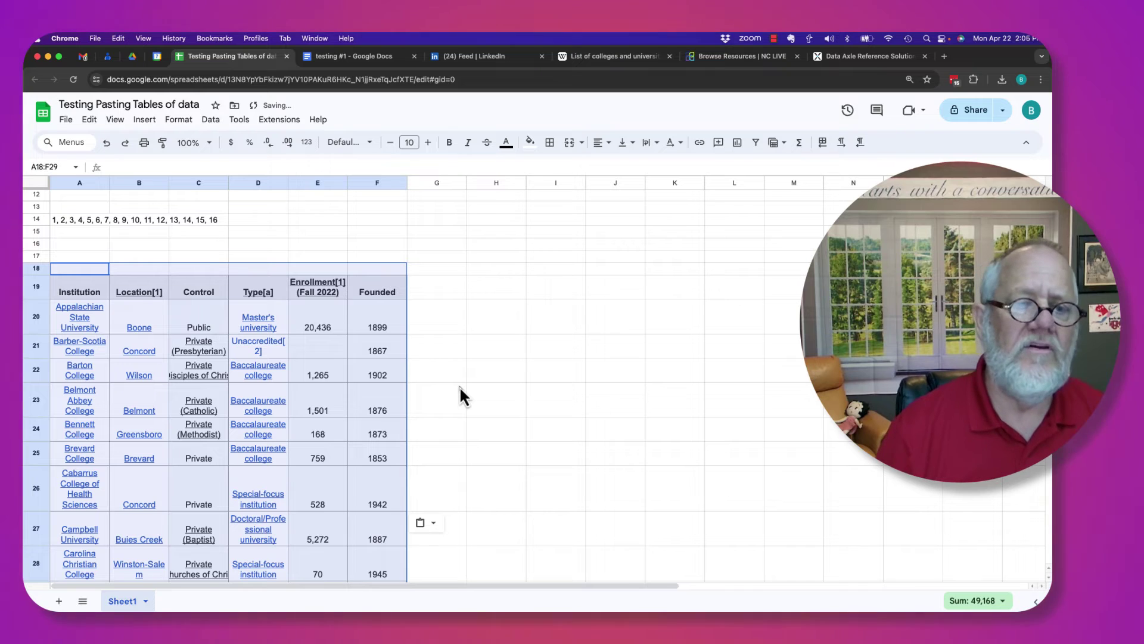
key(super+z)
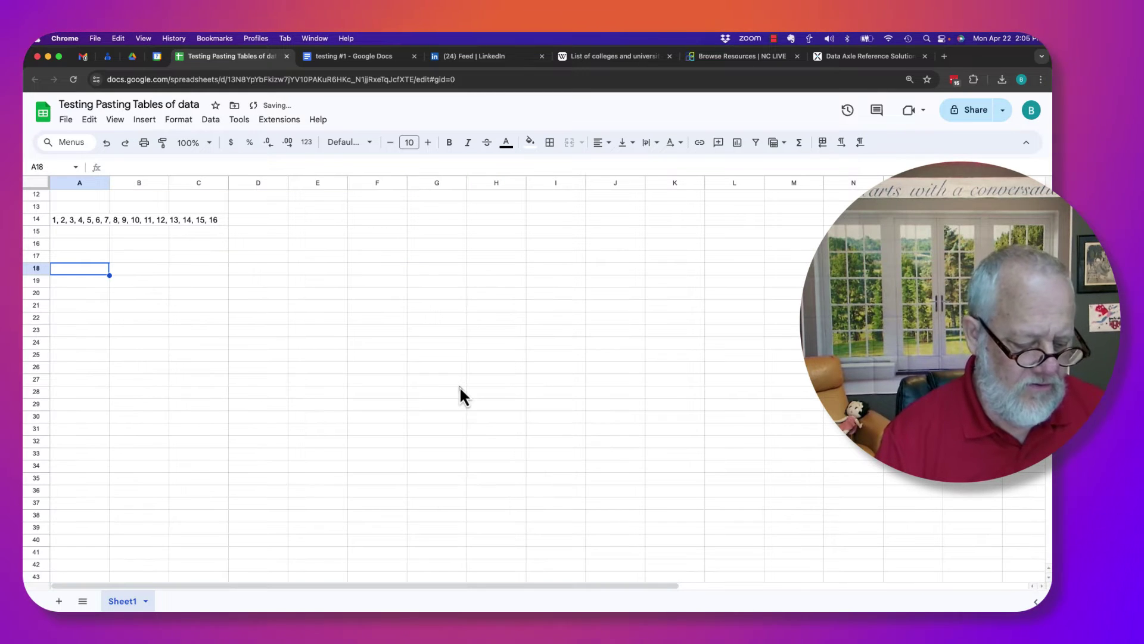
Paste the copied college table as values only at cell A18 and inspect its first two rows
key(super+v)
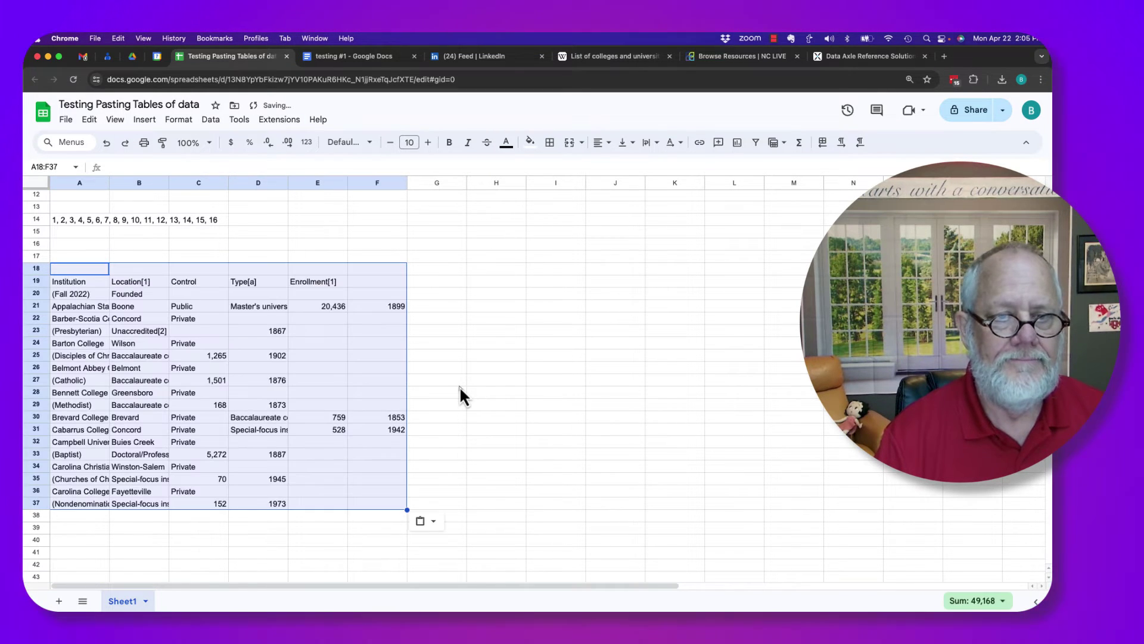
click(71, 285)
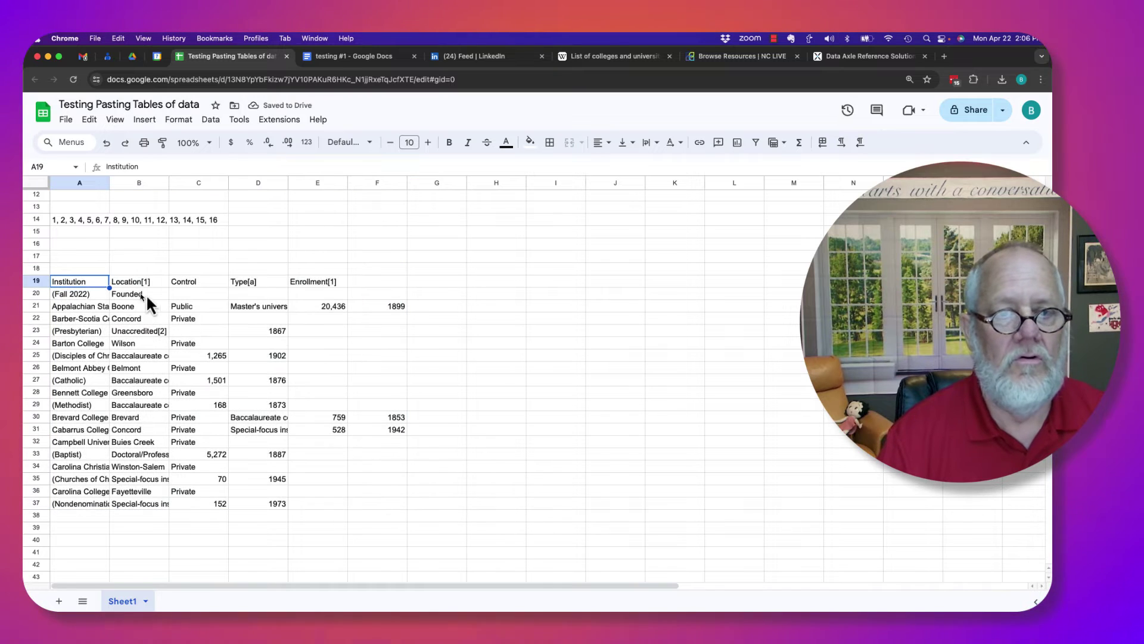
key(Down)
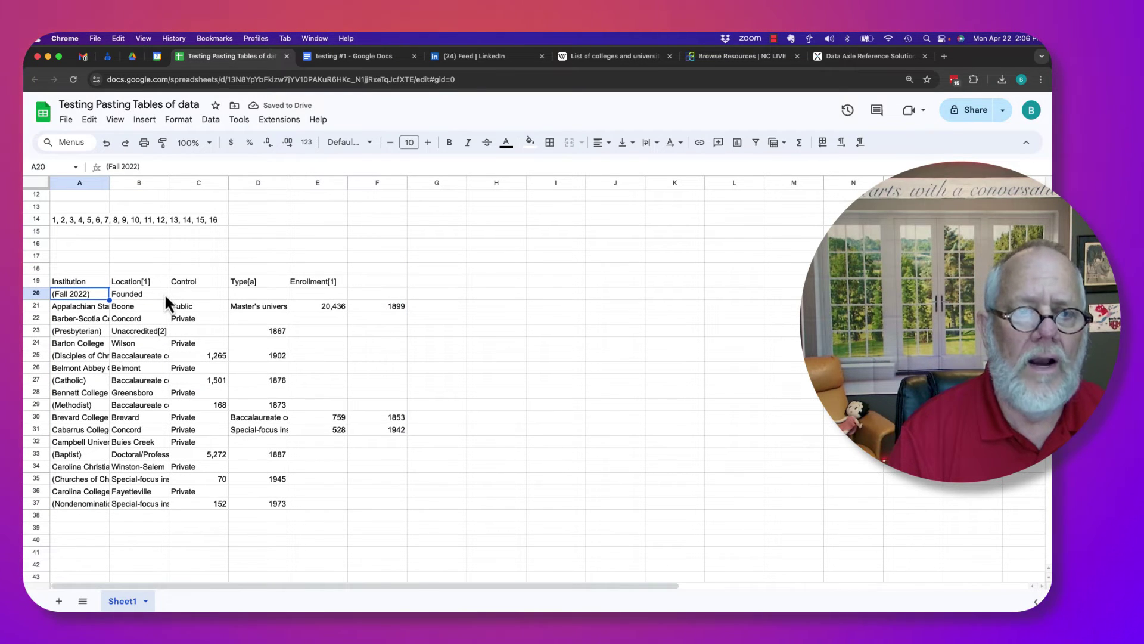
Inspect the header and first college rows of the values-only table, from the Institution column through the Enrollment column
key(Down)
key(Down)
key(Down)
key(Up)
key(Up)
key(Up)
key(Up)
key(Right)
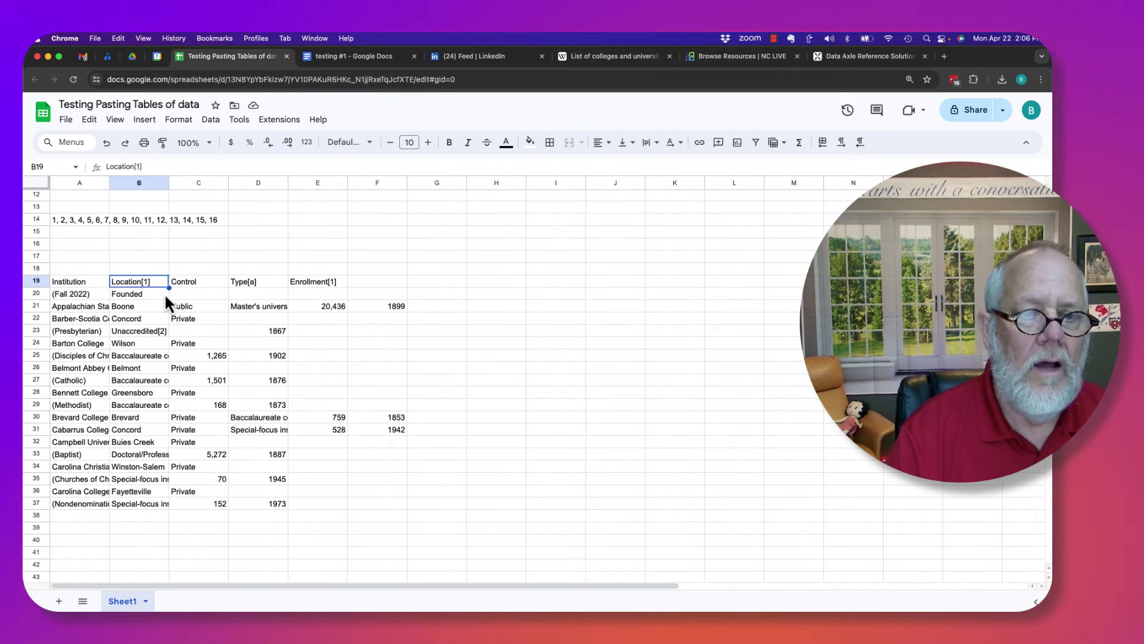
key(Down)
key(Down)
key(Down)
key(Up)
key(Right)
key(Right)
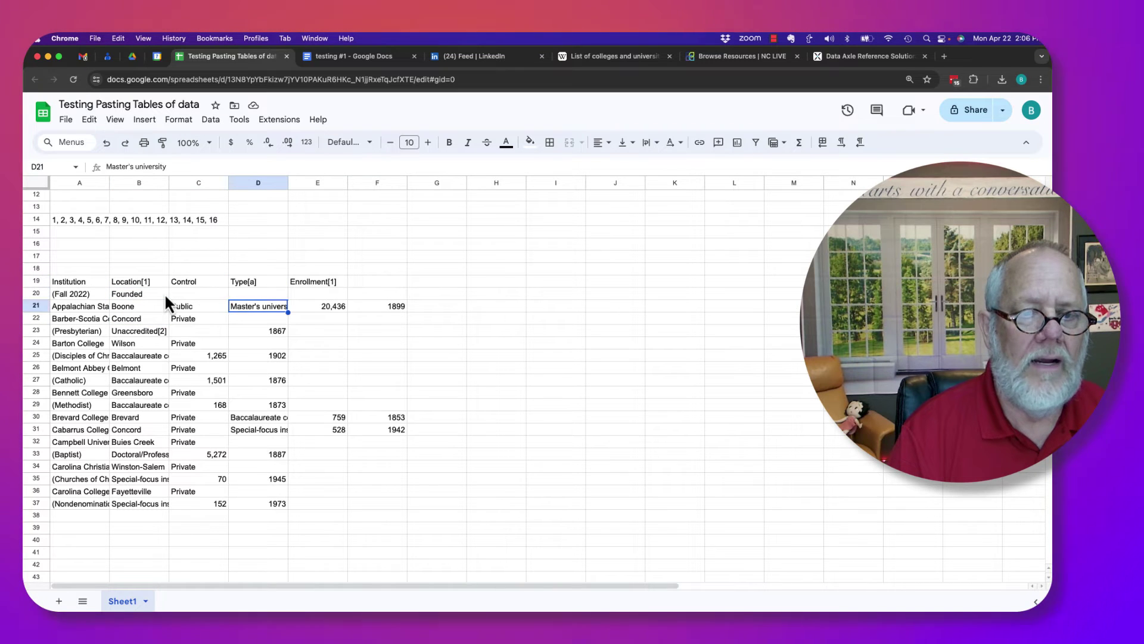
key(Down)
key(Down)
key(Up)
key(Up)
key(Up)
key(Up)
key(Right)
key(Down)
key(Down)
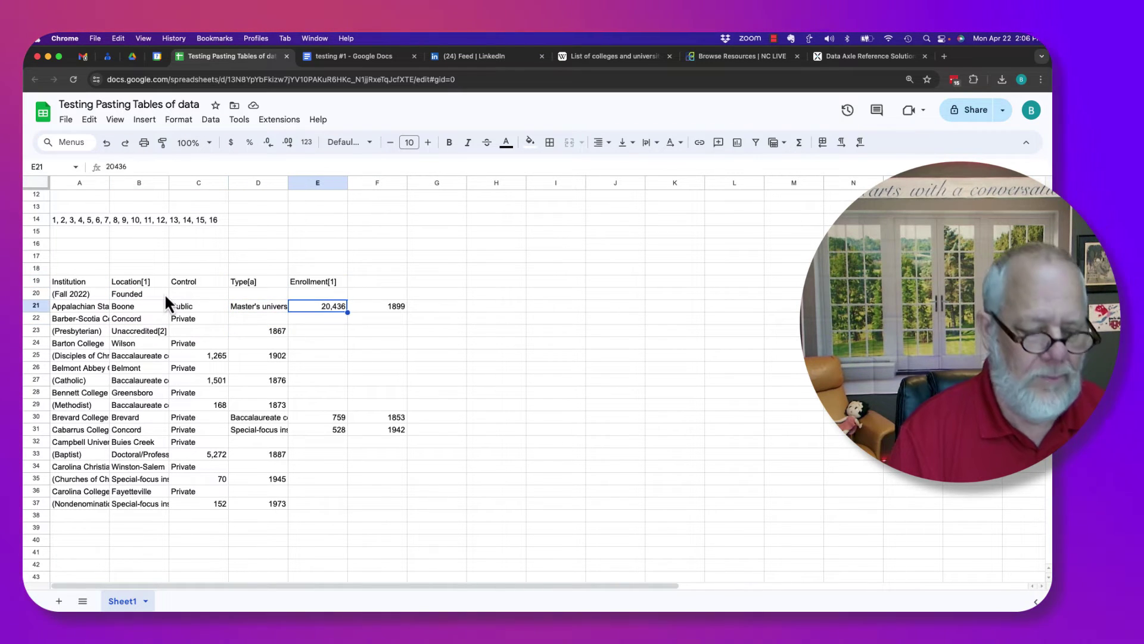
Undo the values-only paste of the college table and bring back the formatted version
key(ctrl+z)
key(ctrl+z)
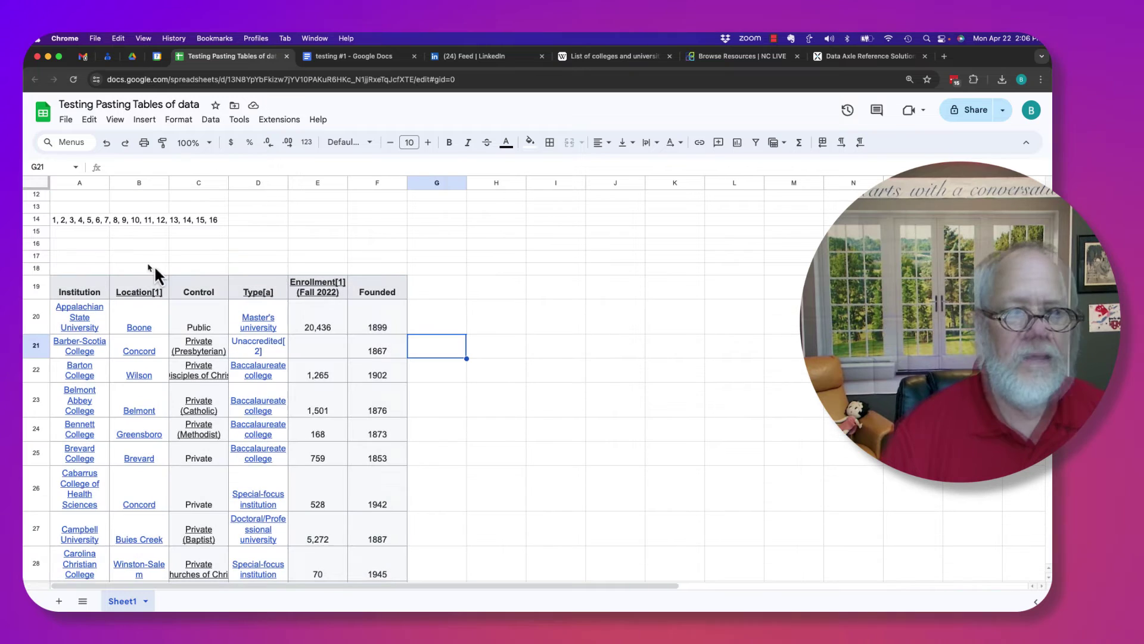
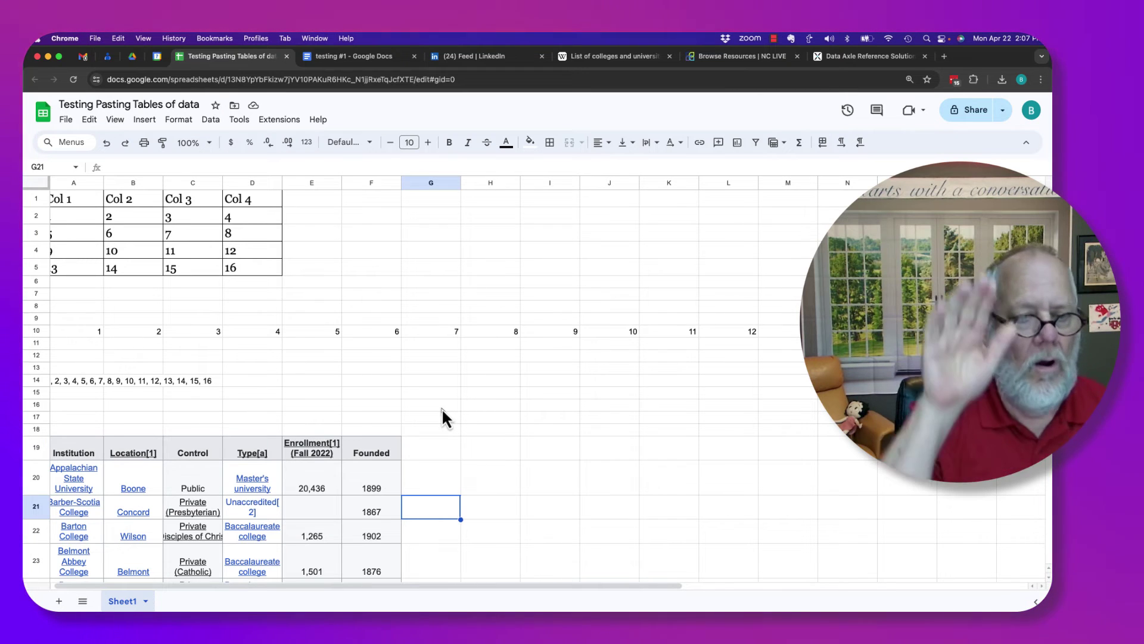
Review the Paste special options for empty cell A16, particularly Values only, and dismiss them
click(78, 408)
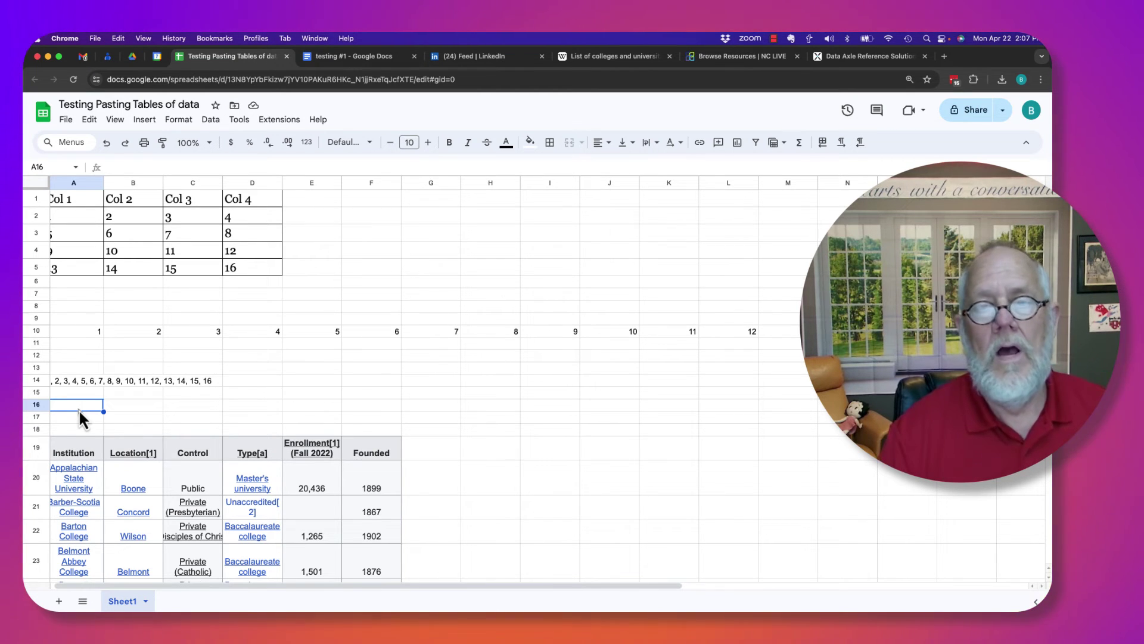
scroll(79, 407, left, 1)
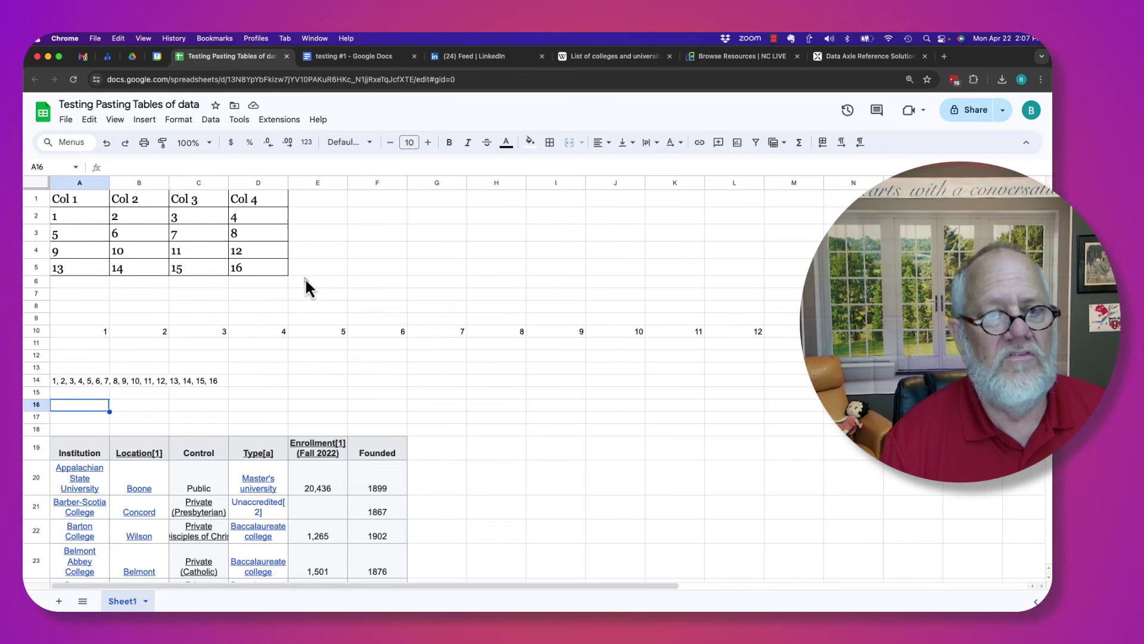
scroll(360, 275, right, 1)
scroll(359, 276, left, 1)
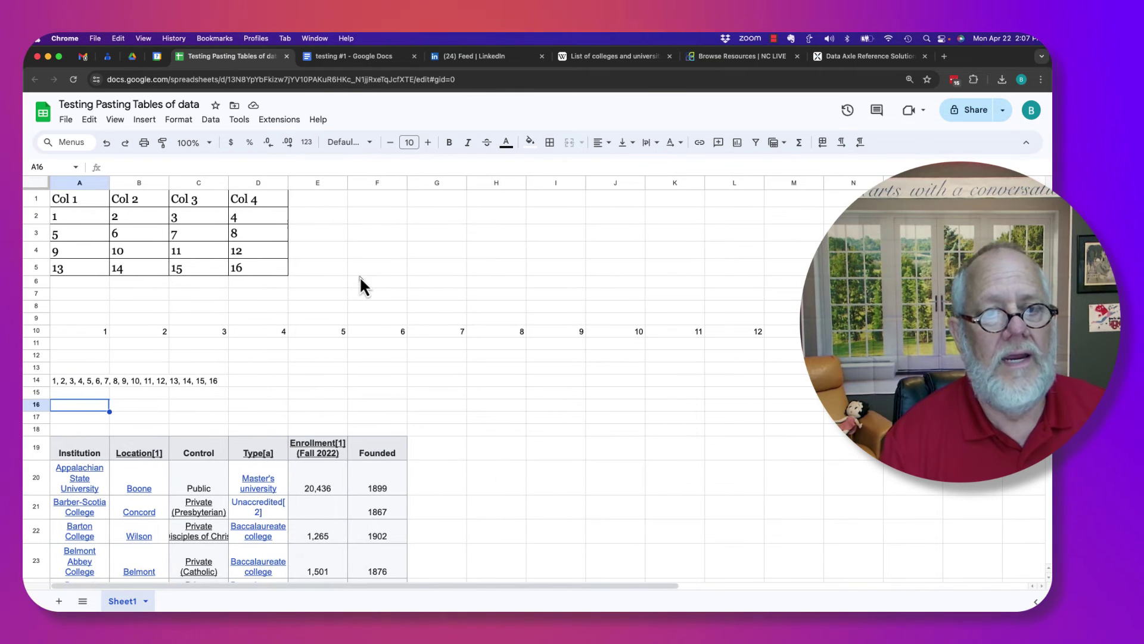
click(89, 119)
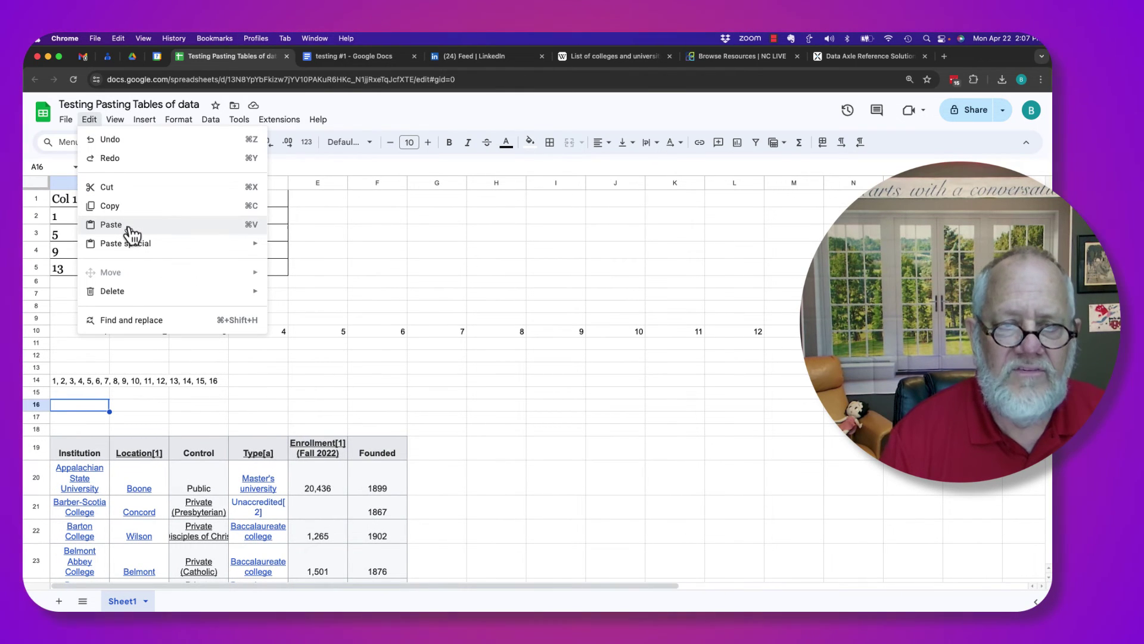
mouse_move(243, 246)
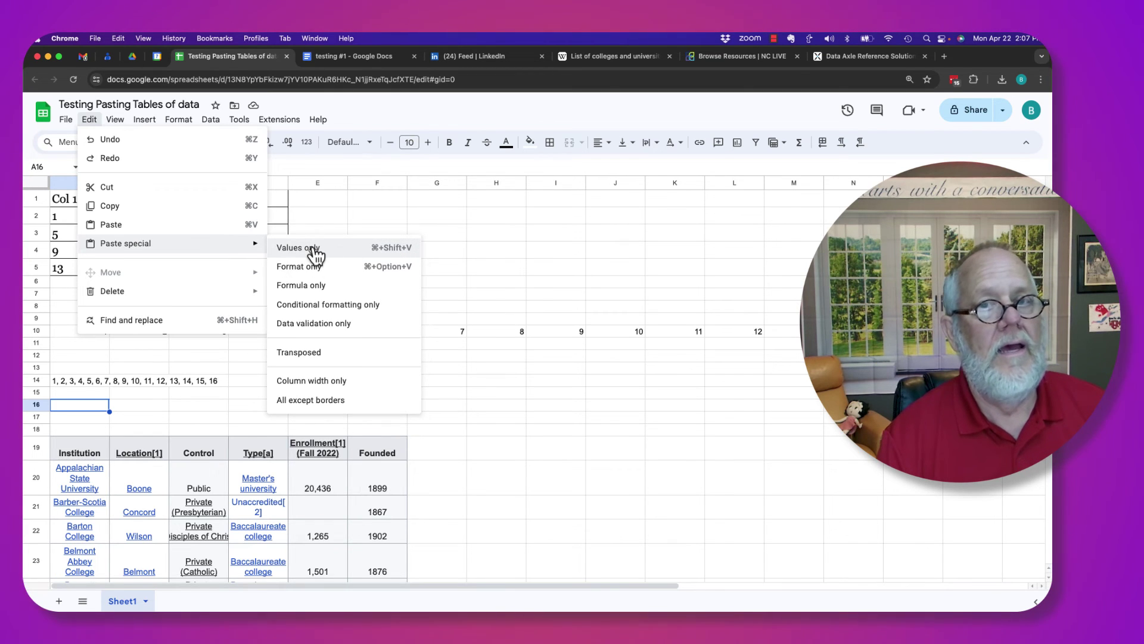
click(480, 268)
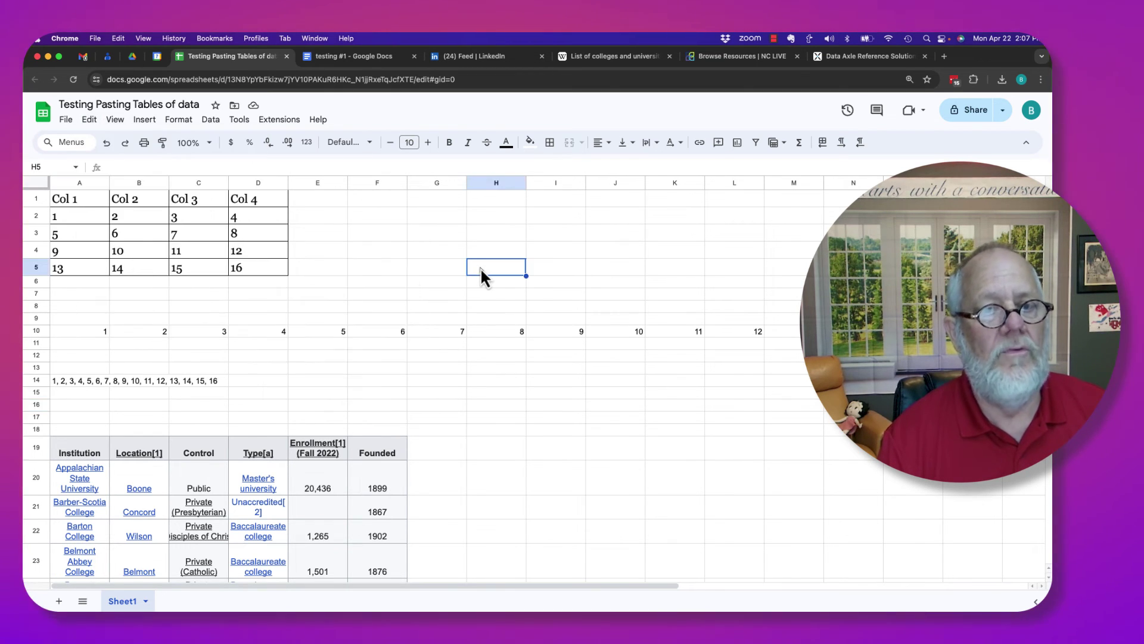